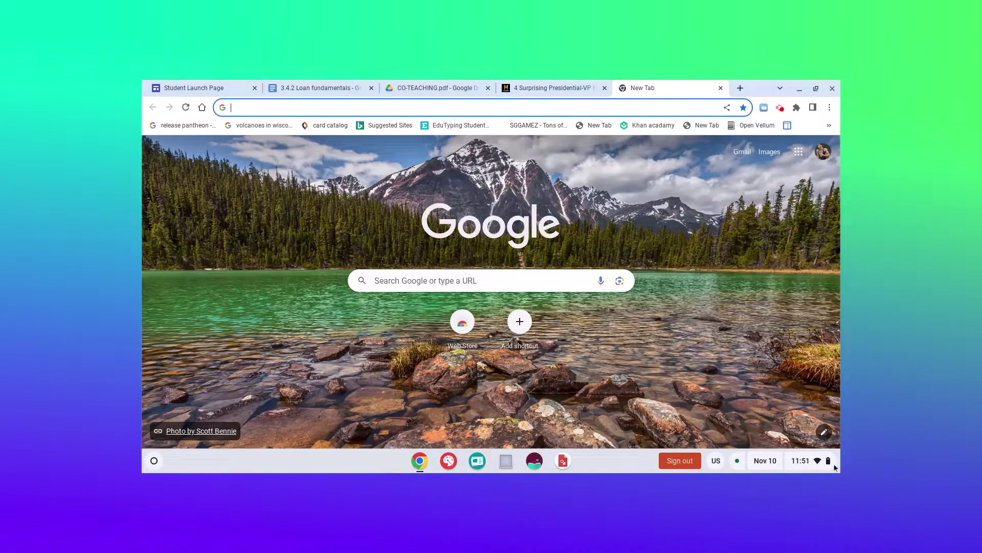
Turn on Select-to-speak from the Accessibility section of ChromeOS quick settings
{"action": "left_click", "coordinate": [803, 461]}
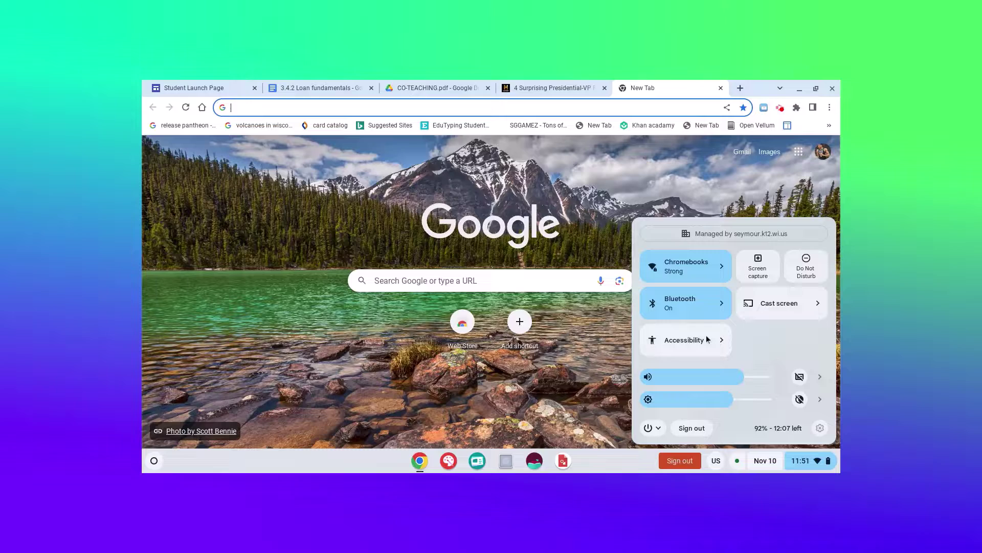
{"action": "left_click", "coordinate": [706, 336]}
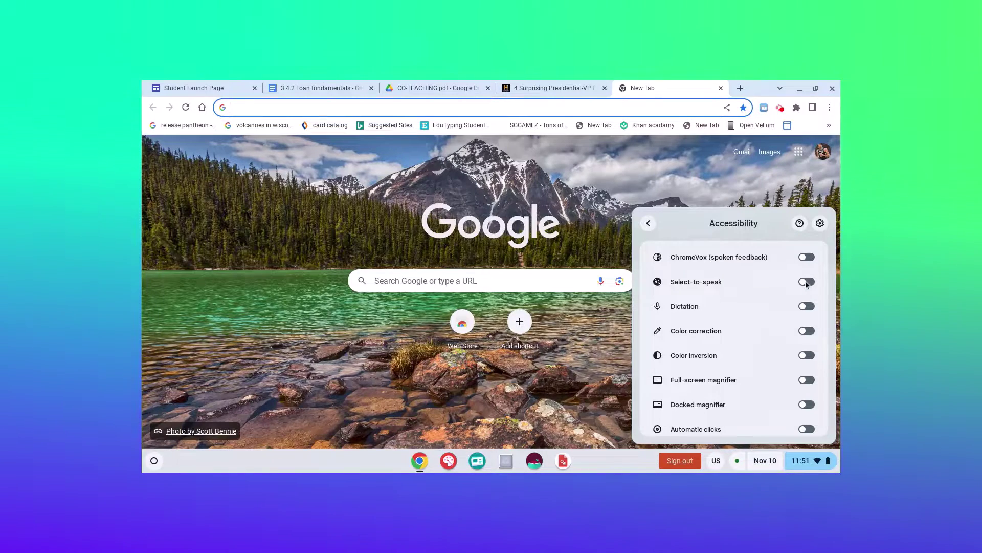
{"action": "left_click", "coordinate": [807, 282]}
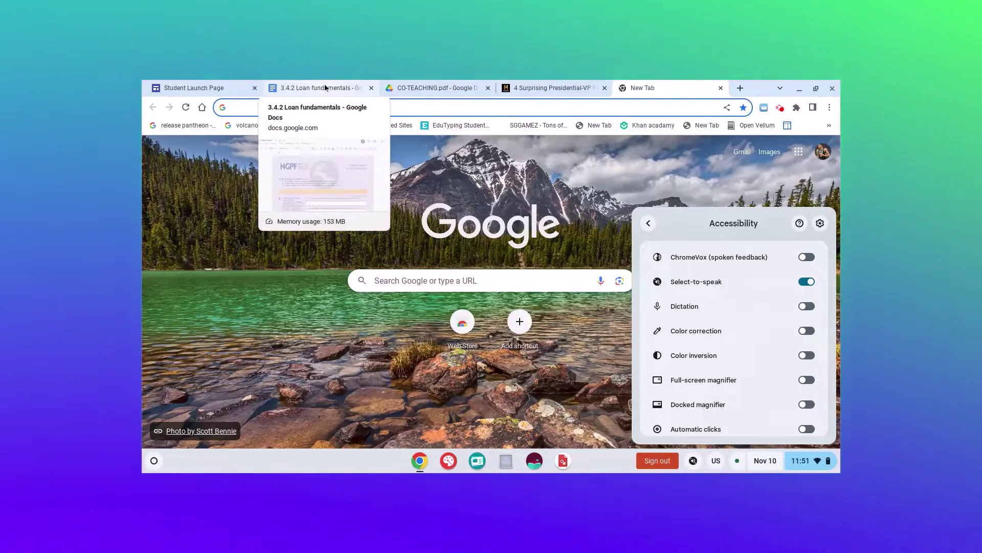
In the Loan fundamentals document, change Select-to-speak's reading speed to 1.2x, then 0.5x, then back to 1x
{"action": "left_click", "coordinate": [325, 86]}
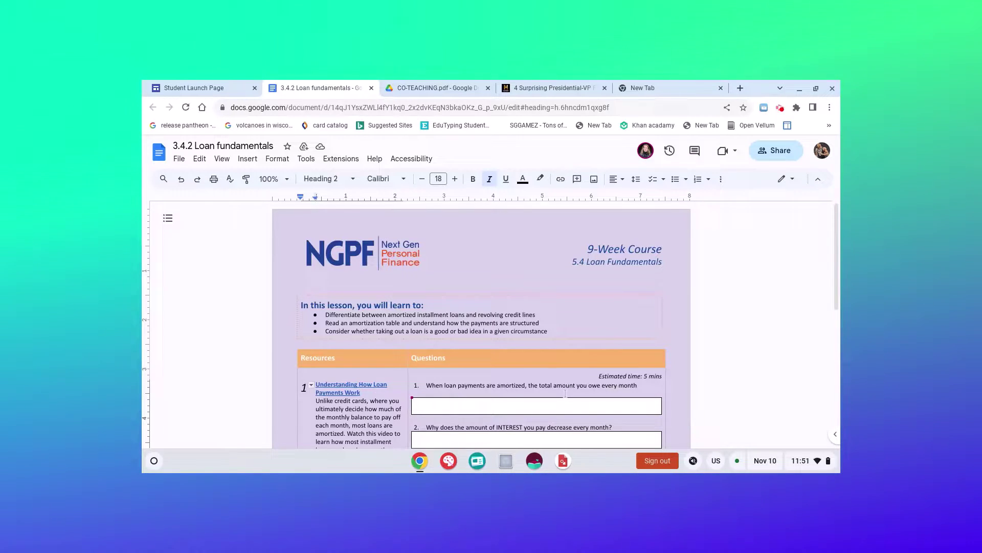
{"action": "scroll", "coordinate": [565, 393], "scroll_direction": "down", "scroll_amount": 3}
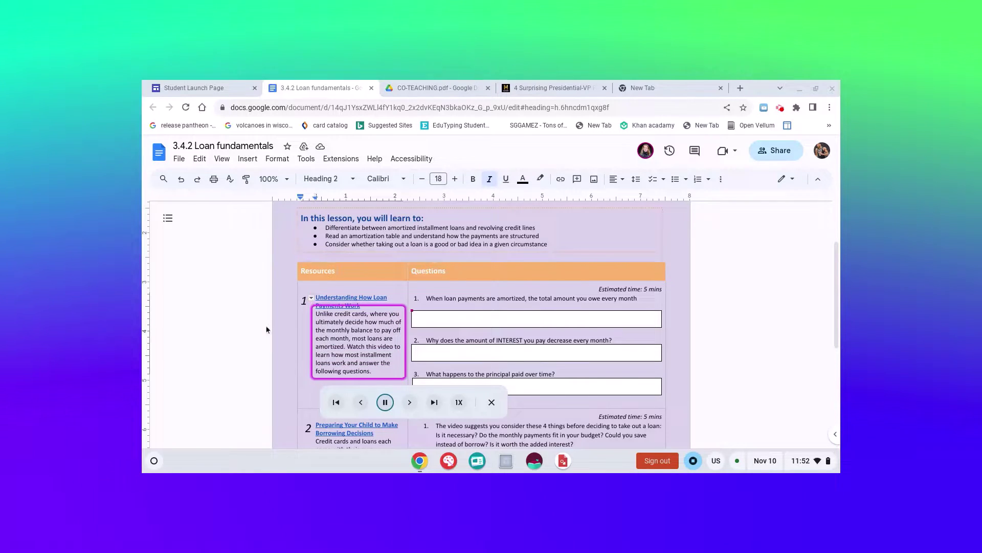
{"action": "left_click", "coordinate": [458, 403]}
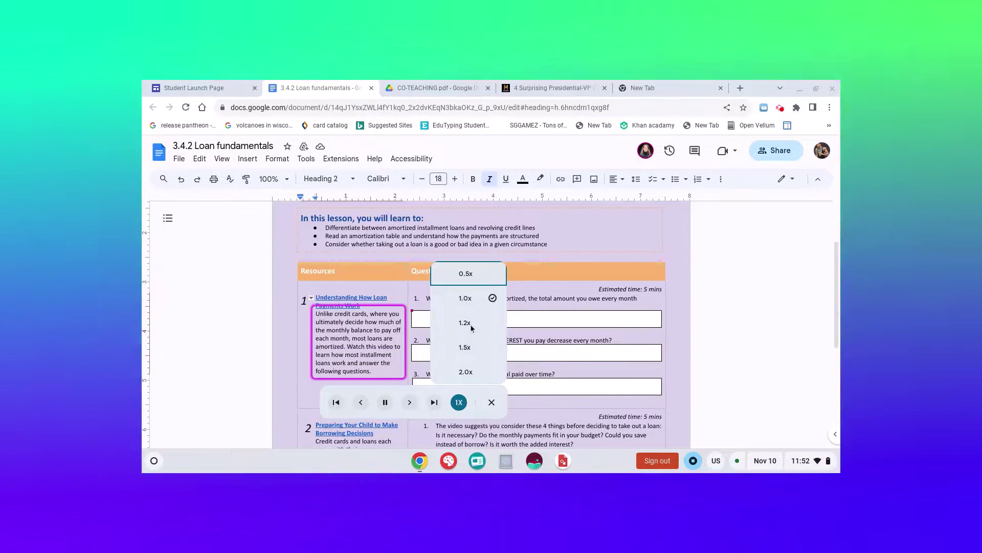
{"action": "left_click", "coordinate": [469, 324]}
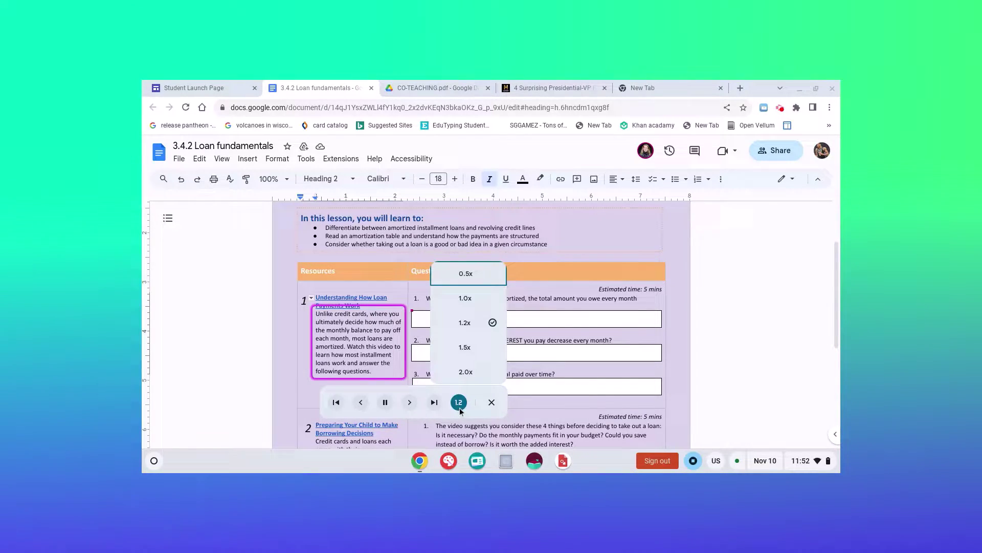
{"action": "left_click", "coordinate": [471, 282]}
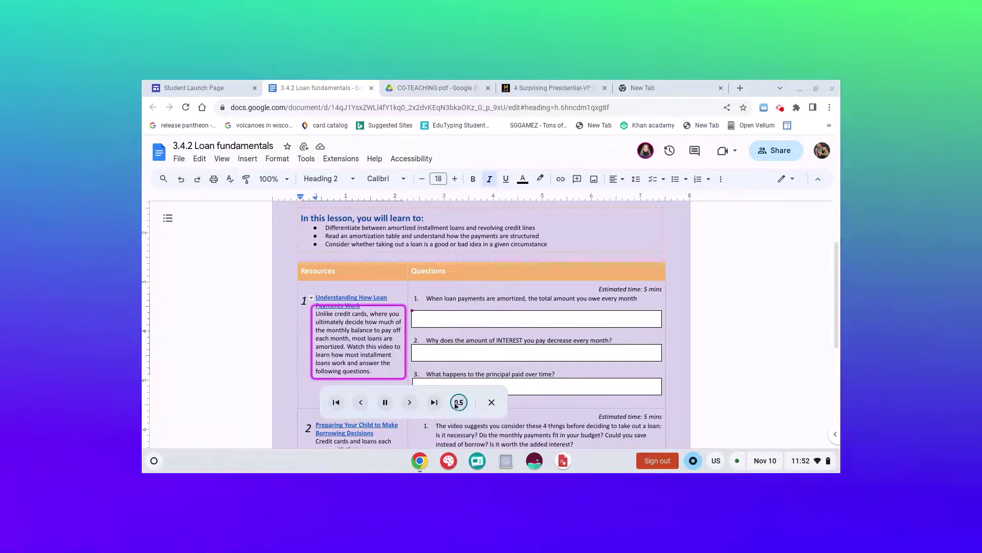
{"action": "left_click", "coordinate": [459, 402]}
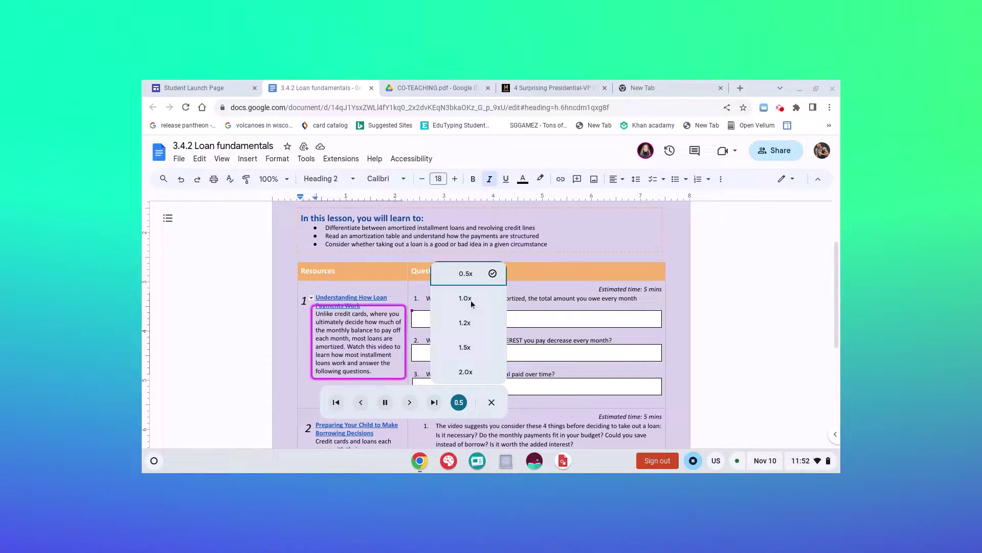
{"action": "left_click", "coordinate": [471, 303]}
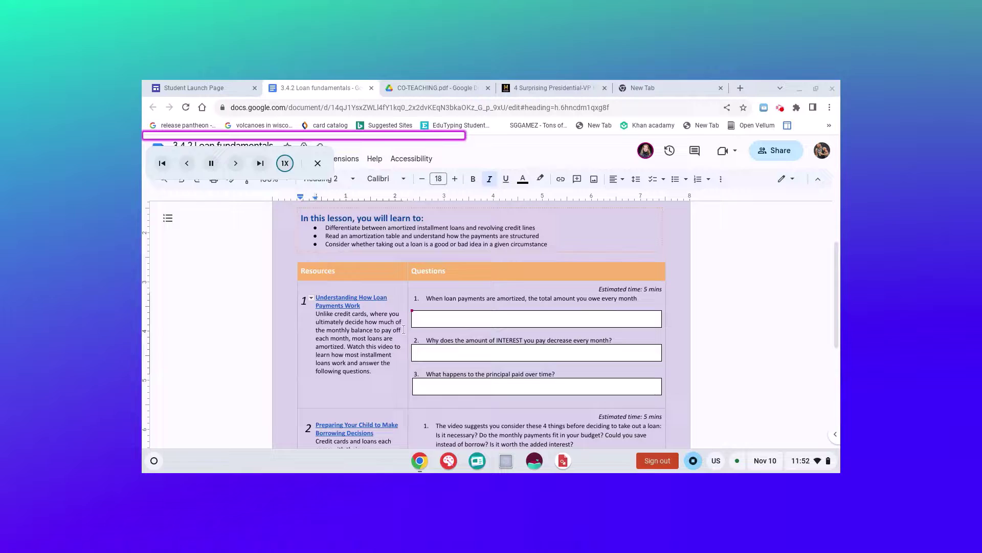
Stop the current reading and mark the section 2 question block for Select-to-speak
{"action": "left_click", "coordinate": [698, 464]}
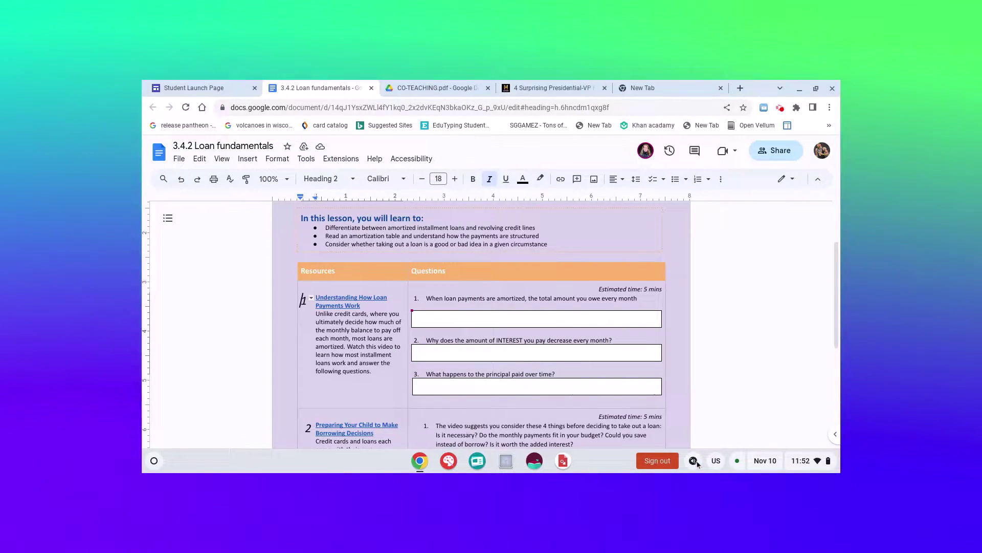
{"action": "scroll", "coordinate": [640, 397], "scroll_direction": "down", "scroll_amount": 3}
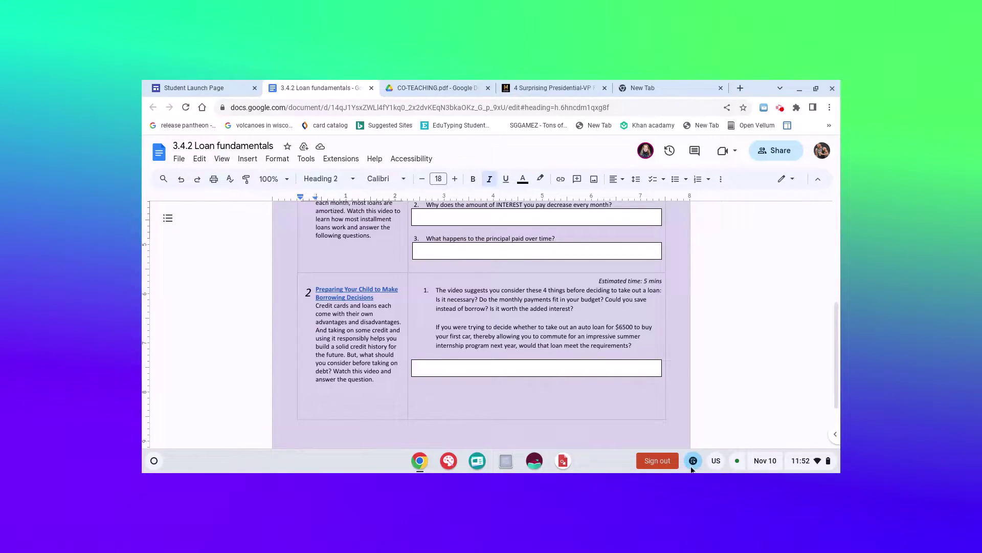
{"action": "left_click_drag", "start_coordinate": [417, 278], "coordinate": [491, 295]}
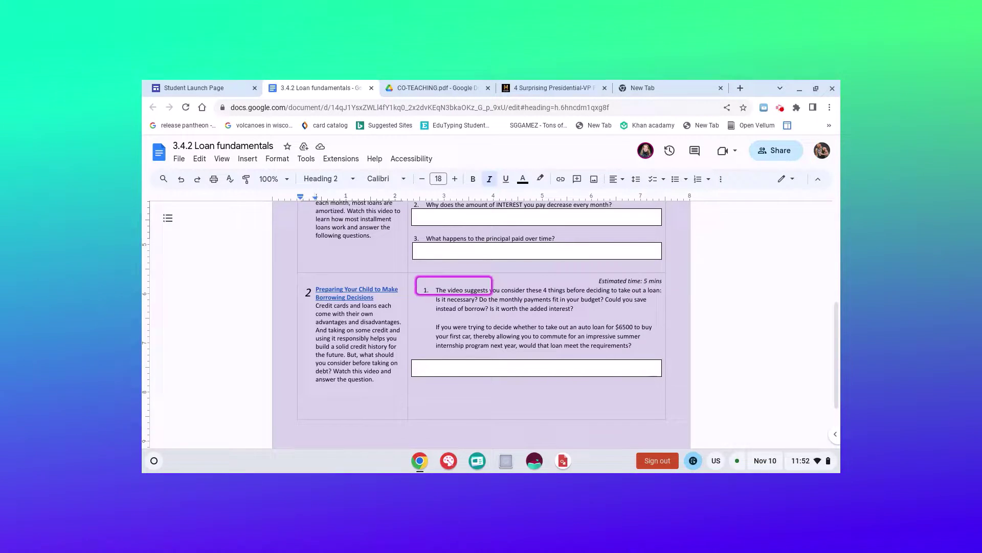
{"action": "left_click_drag", "start_coordinate": [633, 337], "coordinate": [667, 354]}
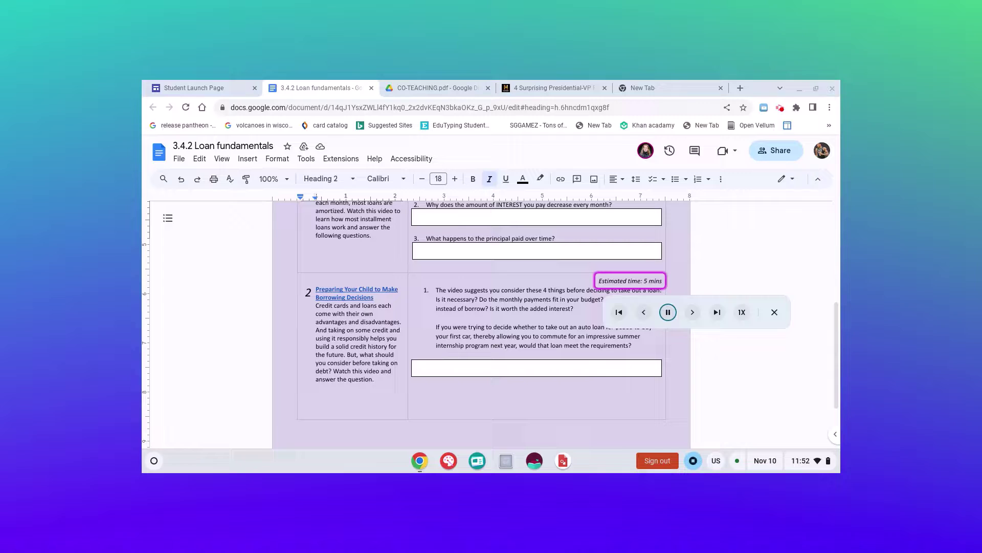
Skip ahead through the question, next paragraph and page footer, then pause reading
{"action": "left_click", "coordinate": [694, 312]}
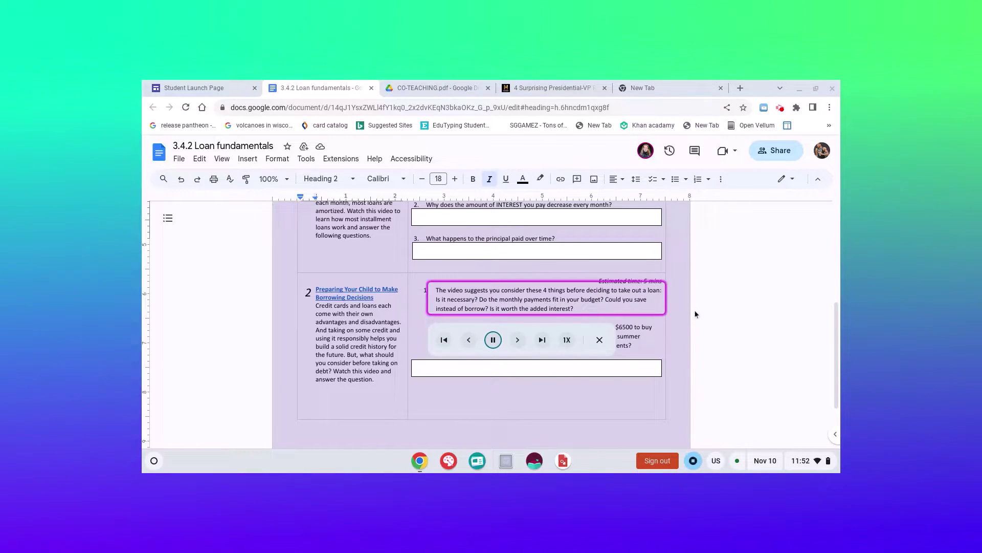
{"action": "left_click", "coordinate": [518, 340]}
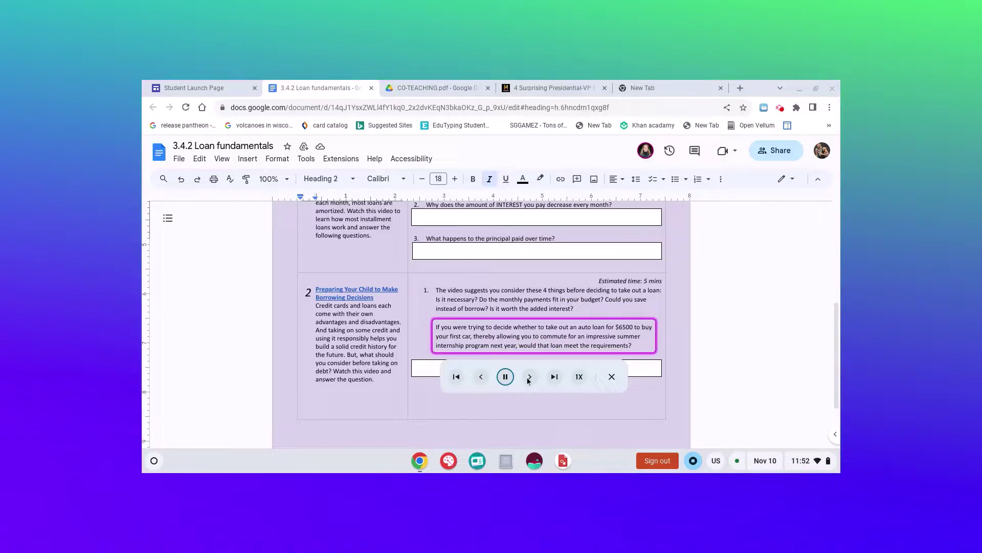
{"action": "left_click", "coordinate": [529, 377]}
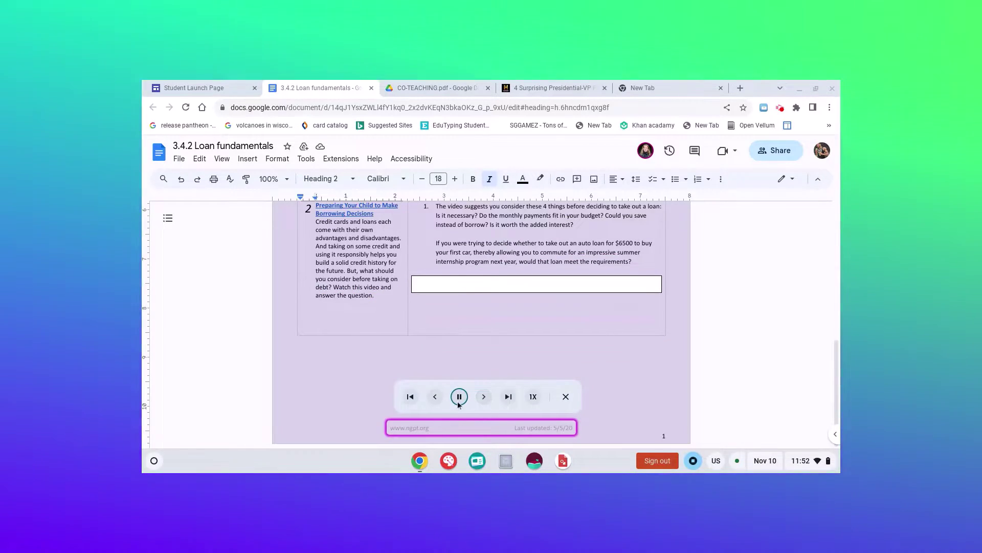
{"action": "left_click", "coordinate": [459, 402]}
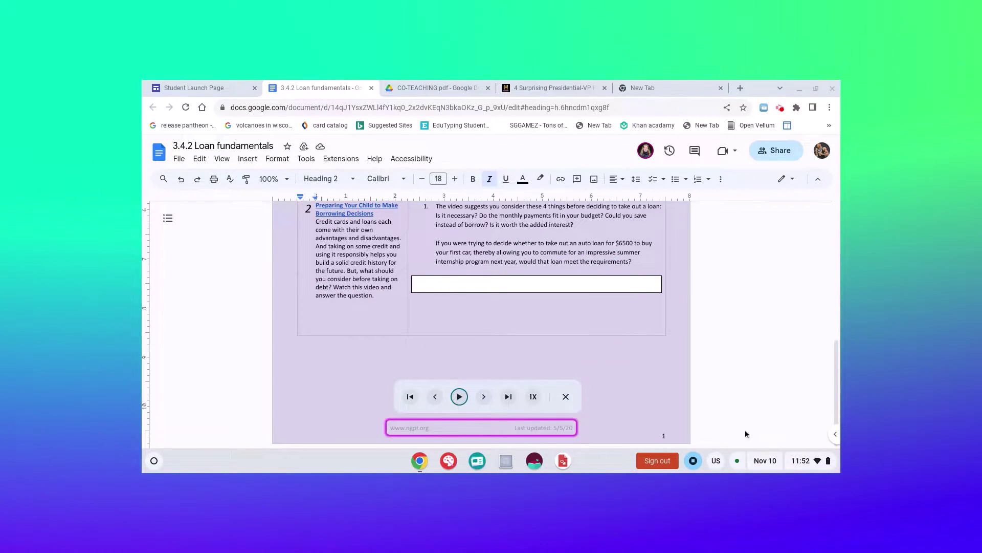
Close Select-to-speak and browse the history.com 'Odd Couples' Presidential-VP article
{"action": "left_click", "coordinate": [694, 461]}
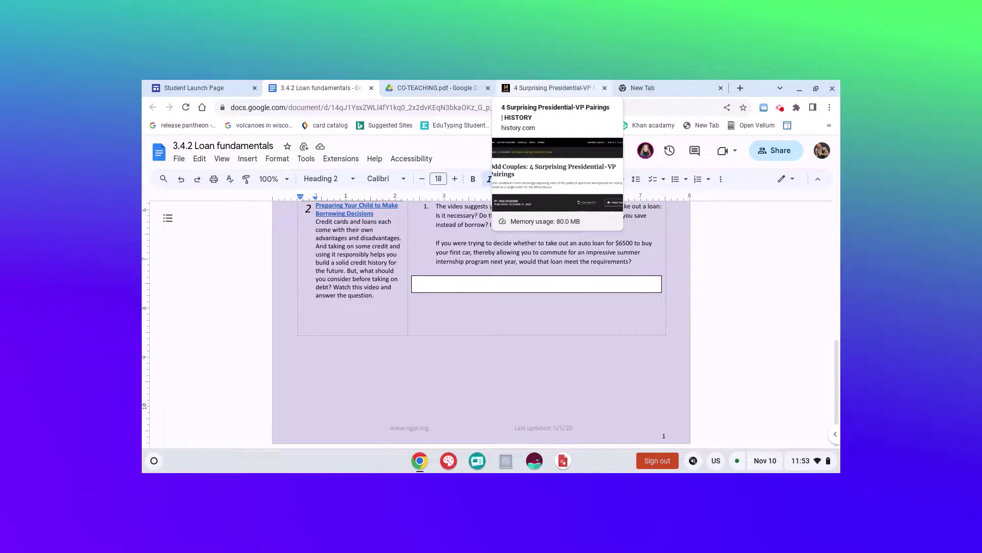
{"action": "left_click", "coordinate": [524, 90]}
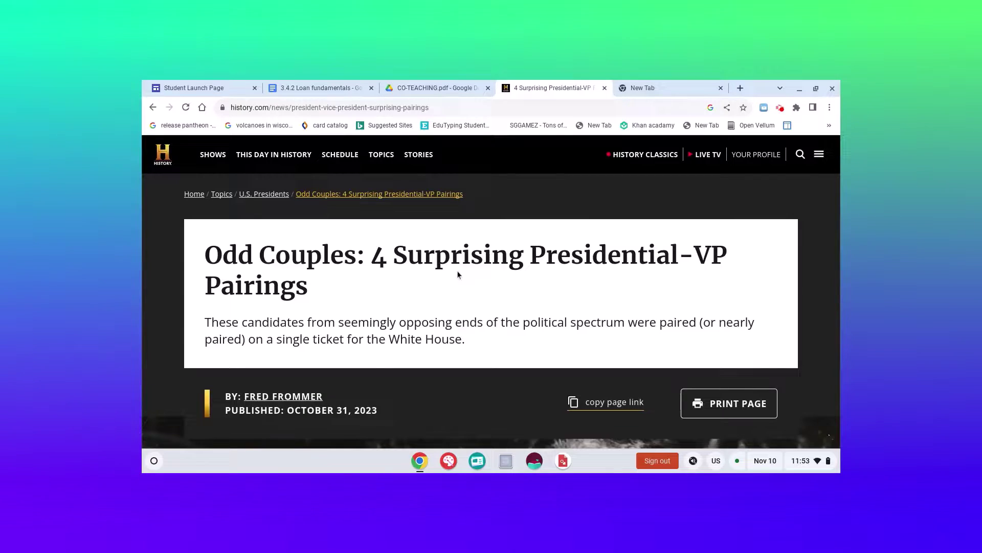
{"action": "scroll", "coordinate": [457, 275], "scroll_direction": "down", "scroll_amount": 10}
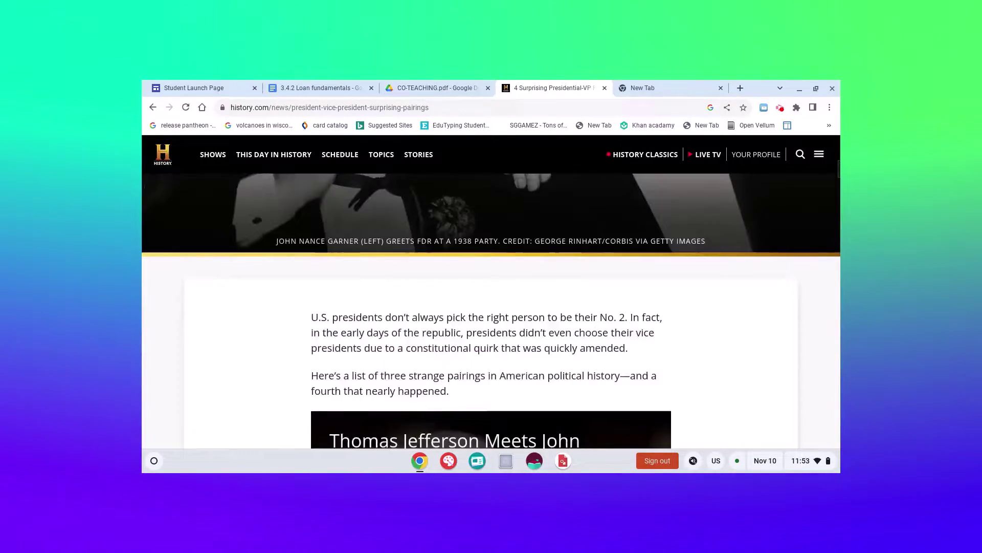
{"action": "scroll", "coordinate": [490, 310], "scroll_direction": "down", "scroll_amount": 10}
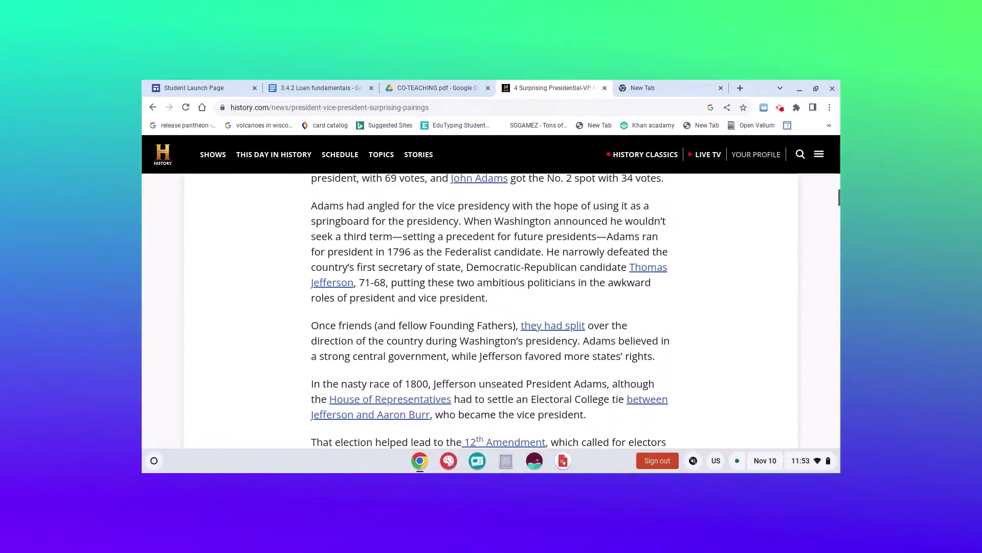
{"action": "scroll", "coordinate": [490, 310], "scroll_direction": "up", "scroll_amount": 5}
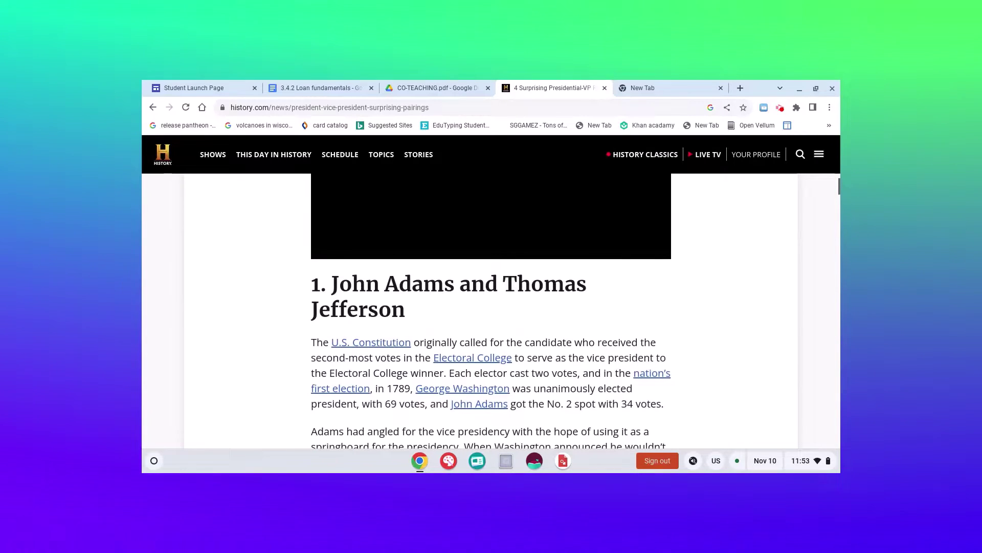
{"action": "scroll", "coordinate": [490, 310], "scroll_direction": "up", "scroll_amount": 6}
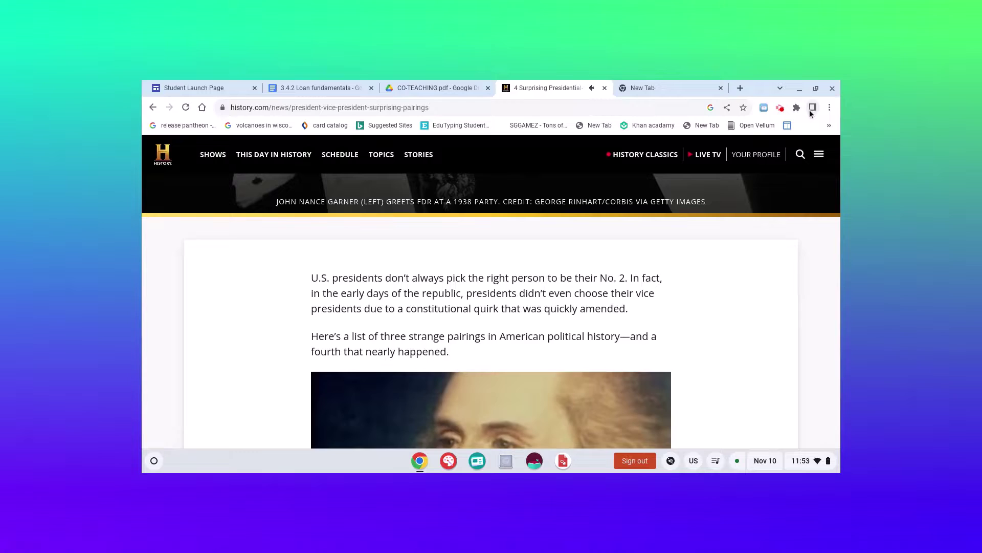
Show the Odd Couples article in Chrome's Reading mode side panel
{"action": "left_click", "coordinate": [813, 107]}
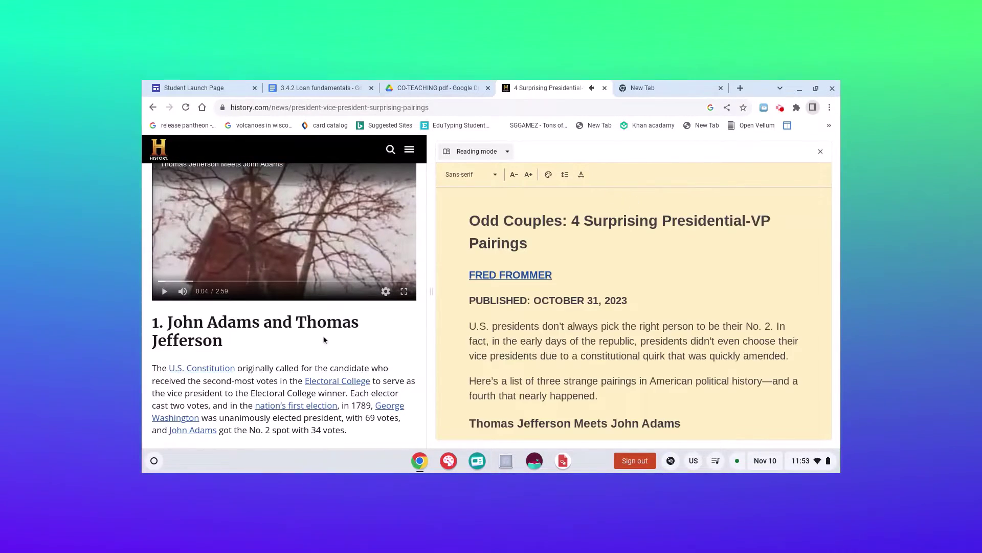
{"action": "scroll", "coordinate": [324, 336], "scroll_direction": "down", "scroll_amount": 4}
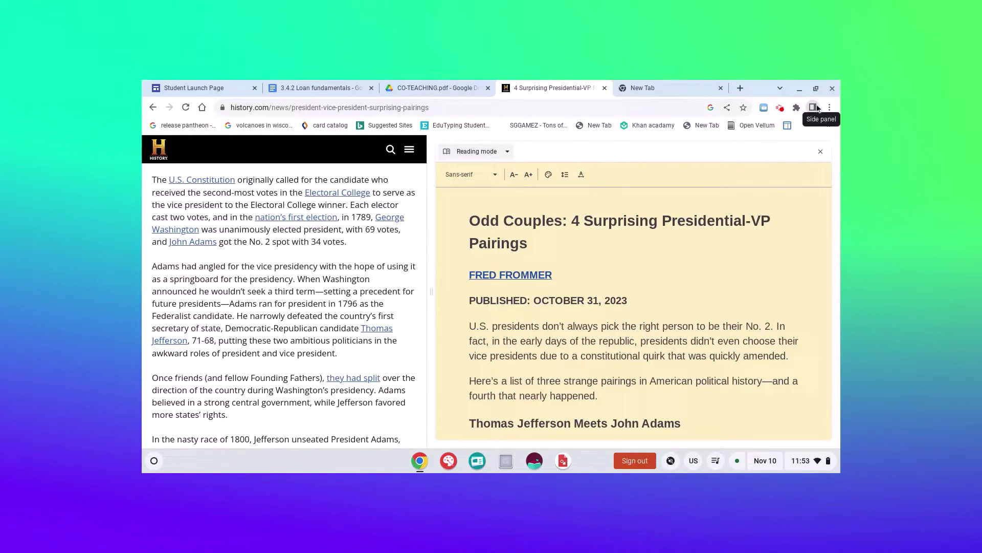
Keep Reading mode selected and widen the side panel by dragging its divider left
{"action": "left_click", "coordinate": [490, 151]}
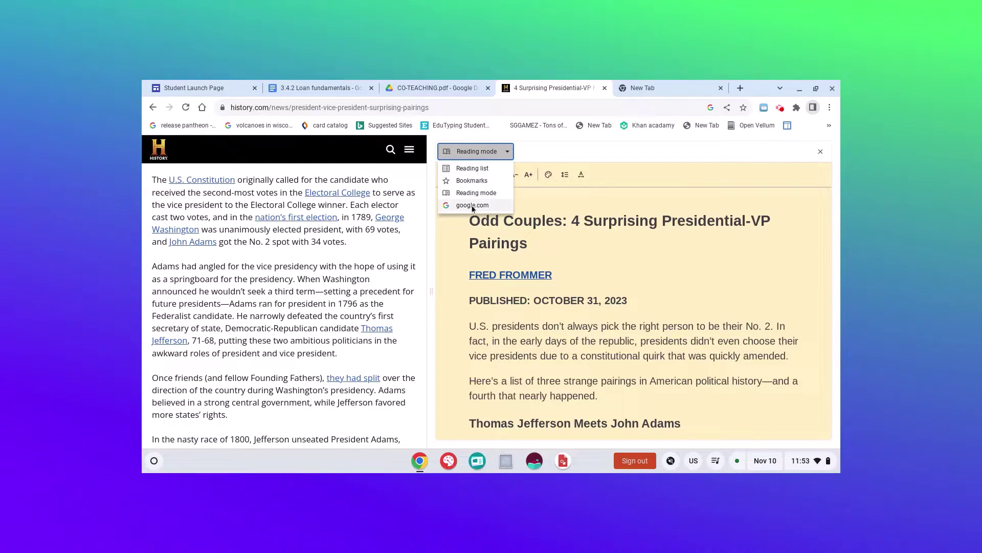
{"action": "key", "text": "Escape"}
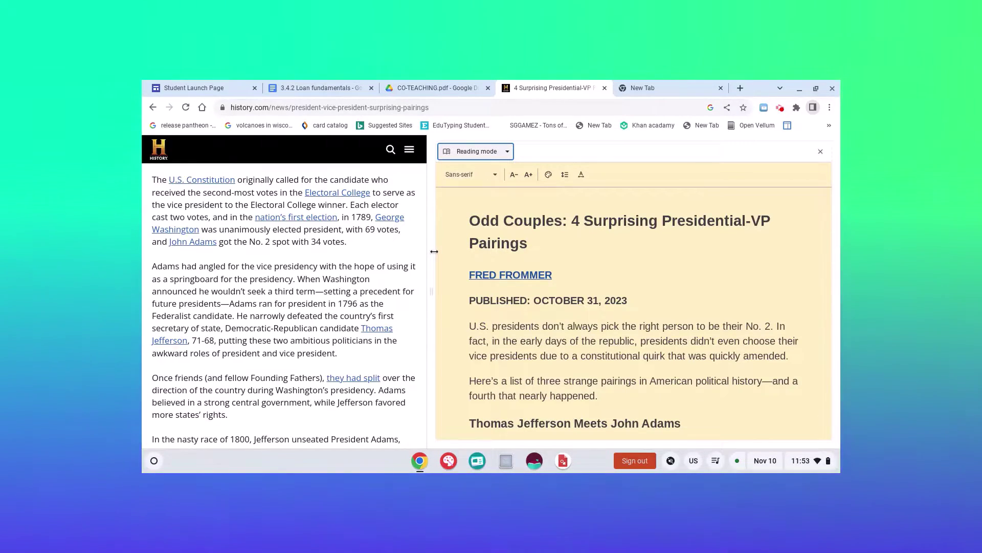
{"action": "left_click_drag", "start_coordinate": [430, 244], "coordinate": [345, 247]}
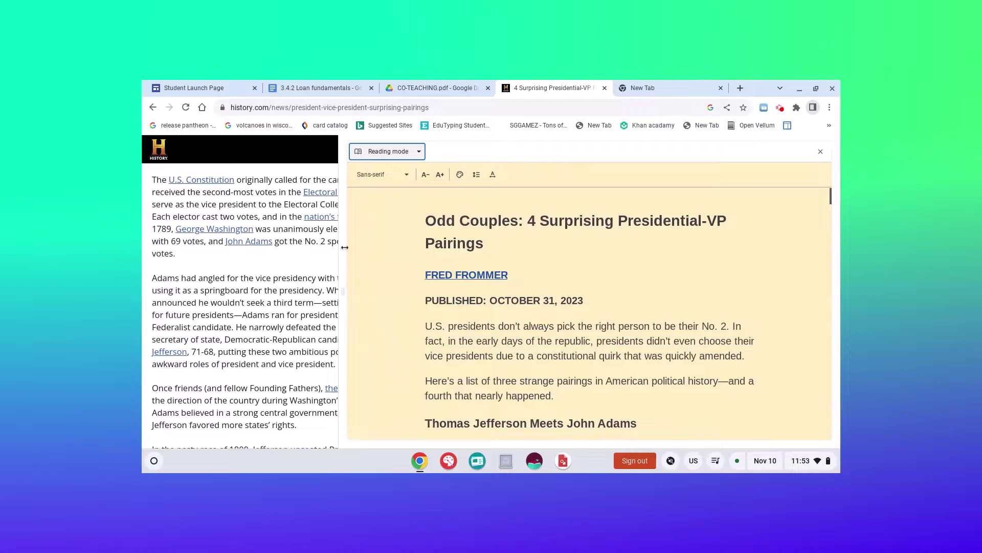
{"action": "scroll", "coordinate": [586, 257], "scroll_direction": "down", "scroll_amount": 1}
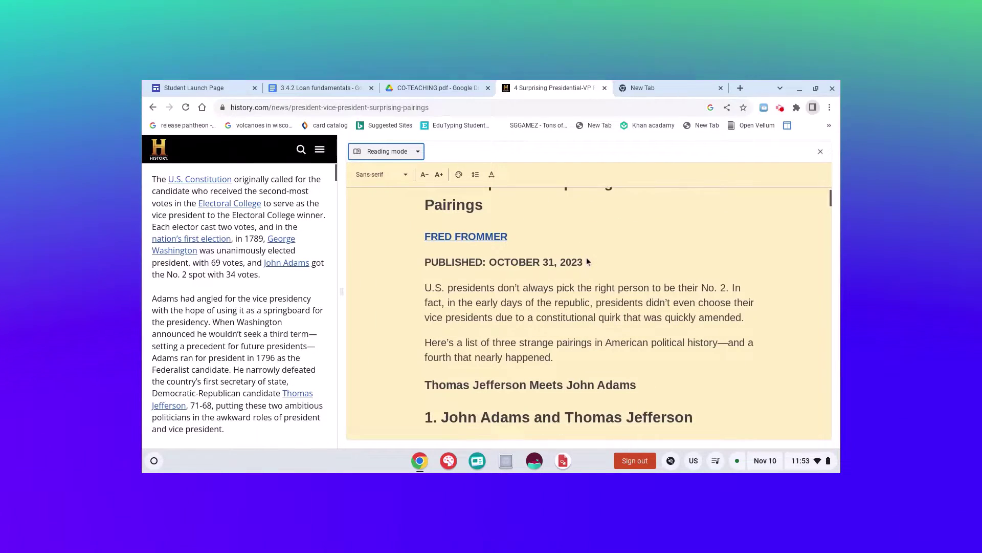
Enlarge the reading text two sizes, switch to the Light theme, and use EB Garamond font
{"action": "left_click", "coordinate": [439, 175]}
{"action": "left_click", "coordinate": [439, 175]}
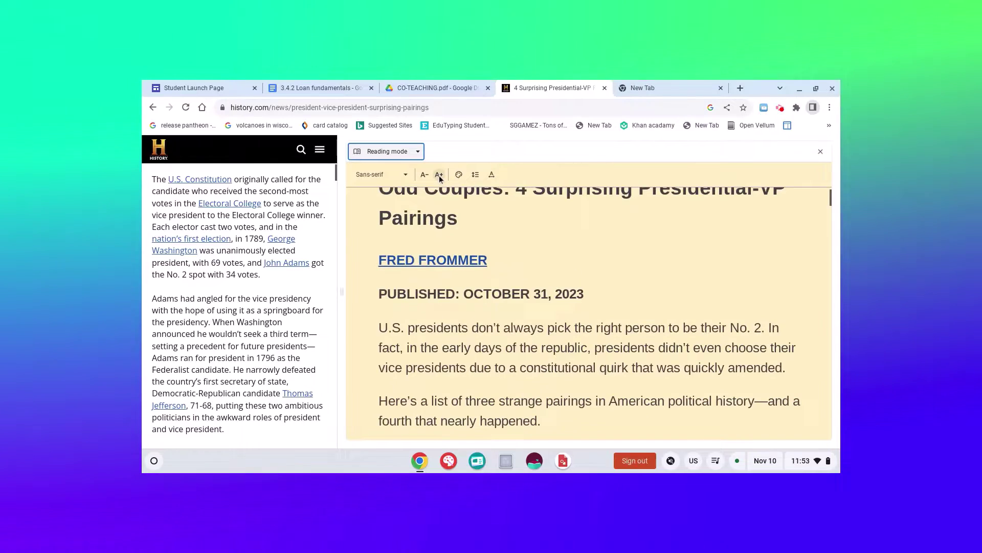
{"action": "left_click", "coordinate": [460, 175]}
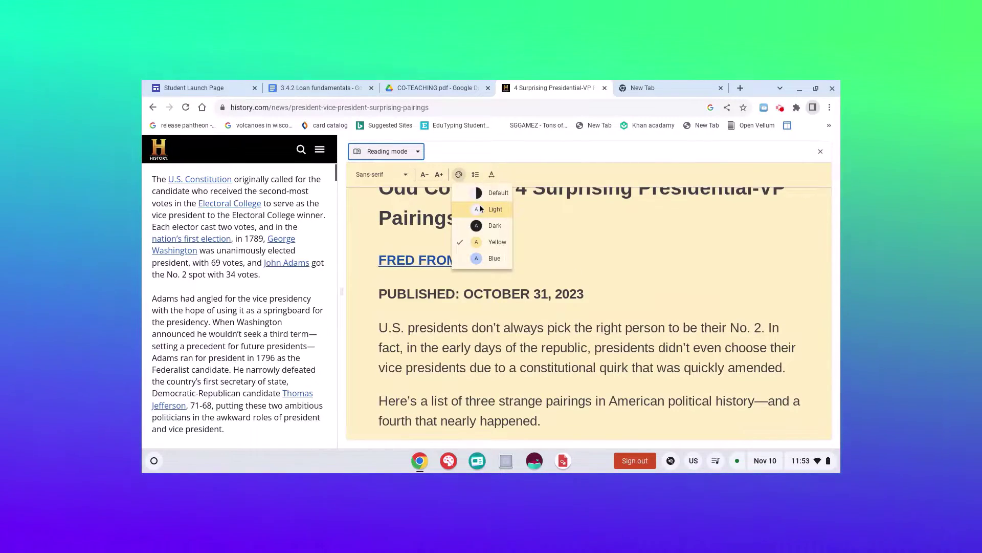
{"action": "left_click", "coordinate": [478, 208]}
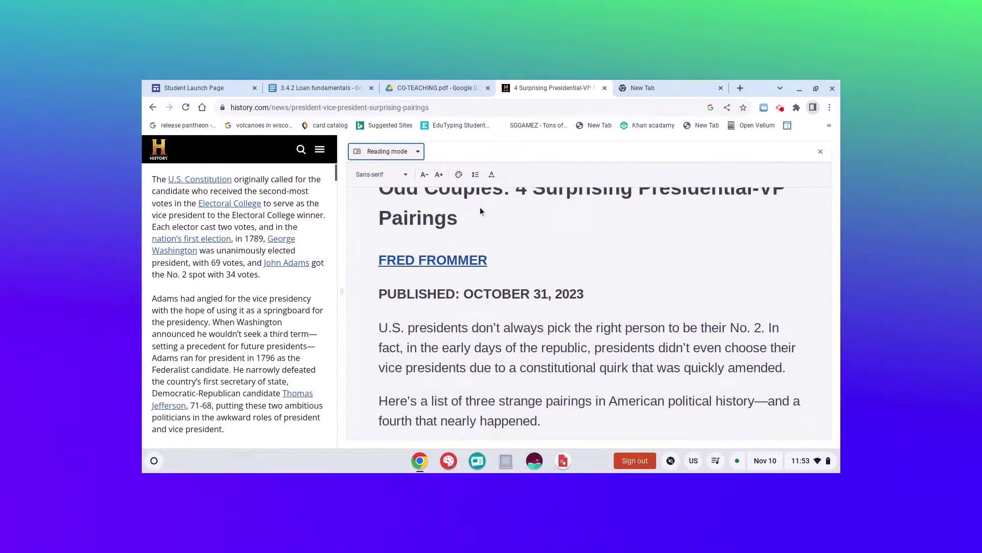
{"action": "left_click", "coordinate": [401, 175]}
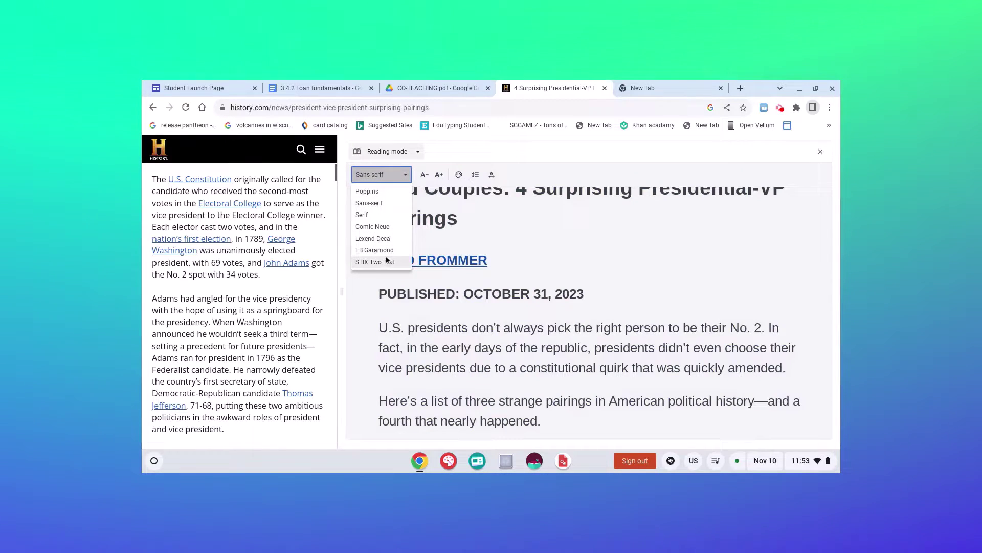
{"action": "left_click", "coordinate": [388, 251]}
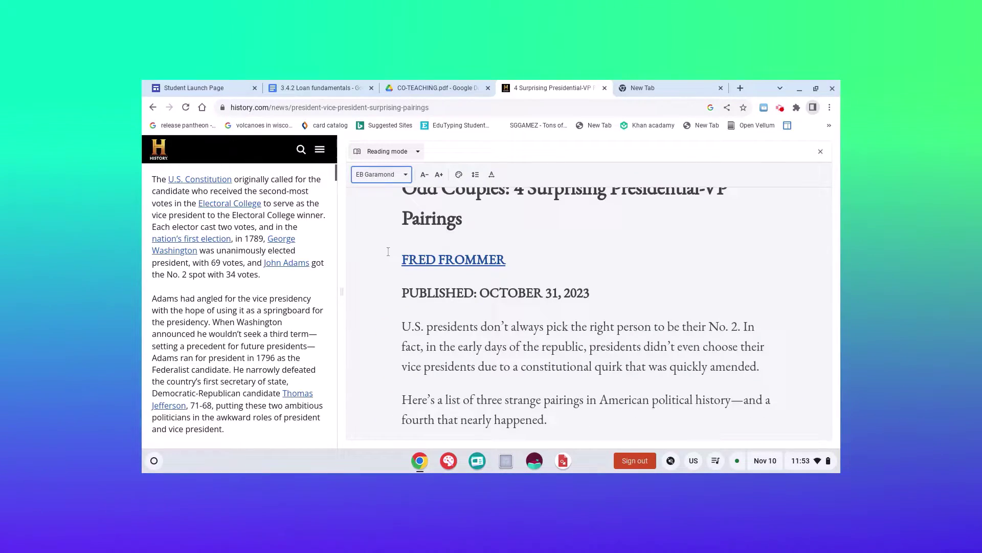
Read the article aloud from the title into the first paragraph, pausing at 'didn't'
{"action": "scroll", "coordinate": [606, 299], "scroll_direction": "up", "scroll_amount": 1}
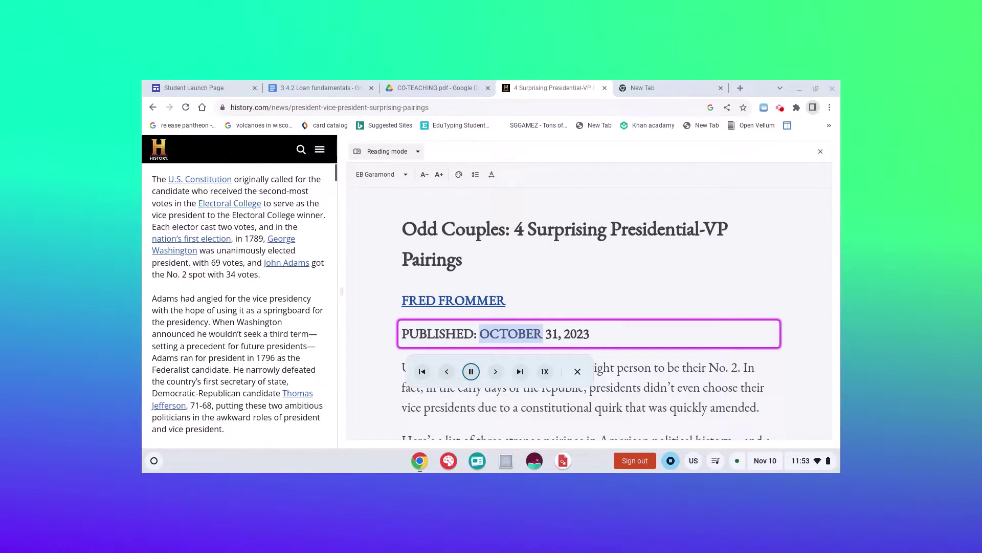
{"action": "key", "text": "space"}
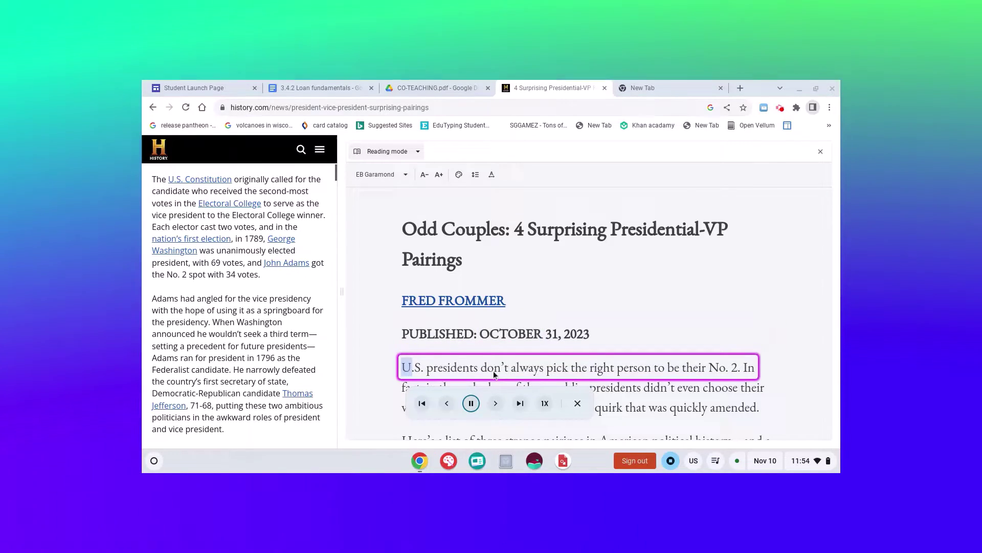
{"action": "left_click", "coordinate": [471, 424]}
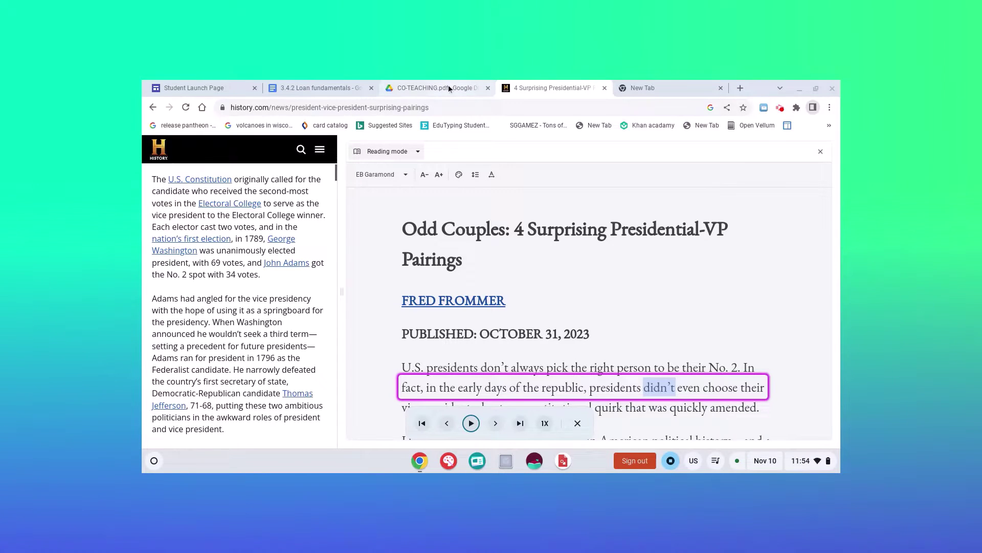
Switch to the CO-TEACHING.pdf file and scroll its text in Reading mode
{"action": "left_click", "coordinate": [449, 88]}
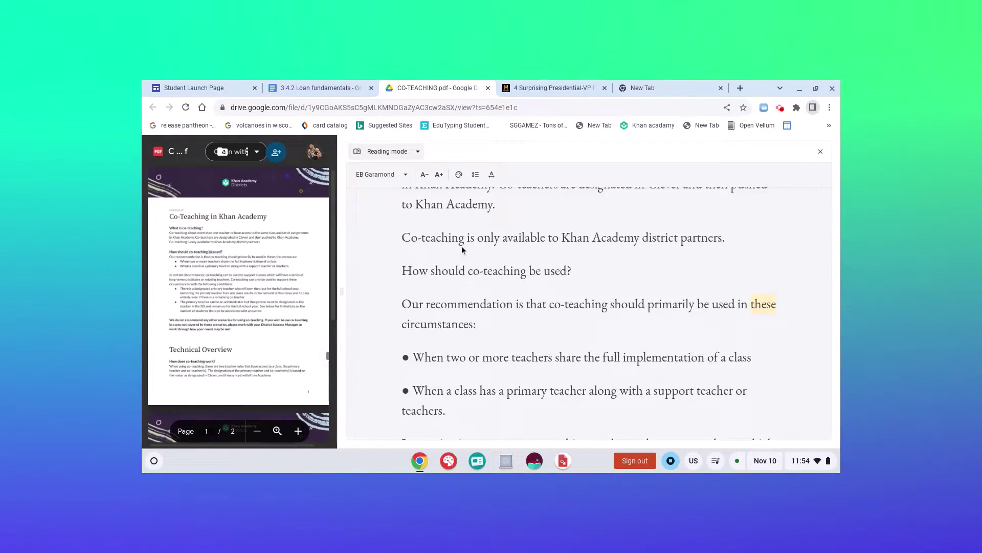
{"action": "scroll", "coordinate": [463, 250], "scroll_direction": "up", "scroll_amount": 4}
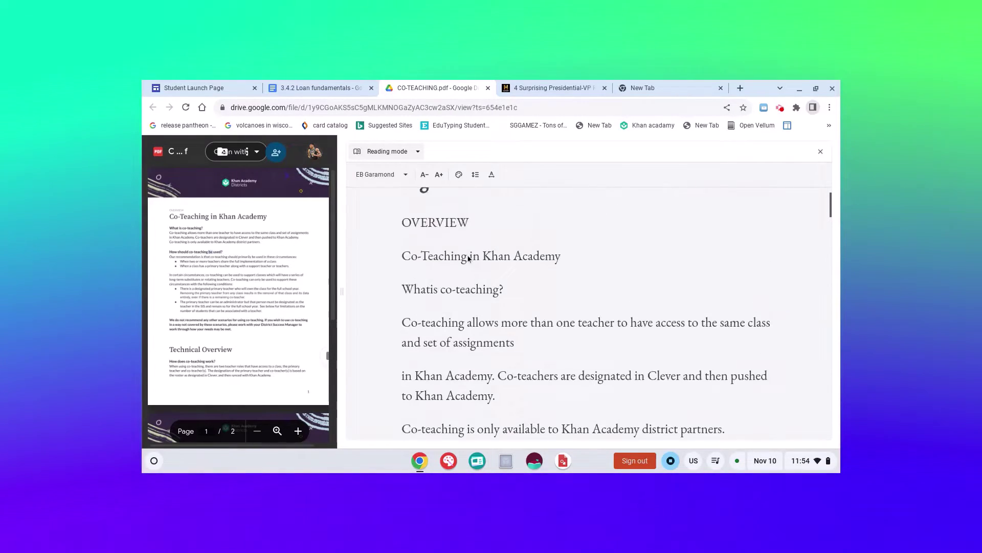
{"action": "scroll", "coordinate": [468, 257], "scroll_direction": "up", "scroll_amount": 1}
{"action": "scroll", "coordinate": [589, 312], "scroll_direction": "down", "scroll_amount": 3}
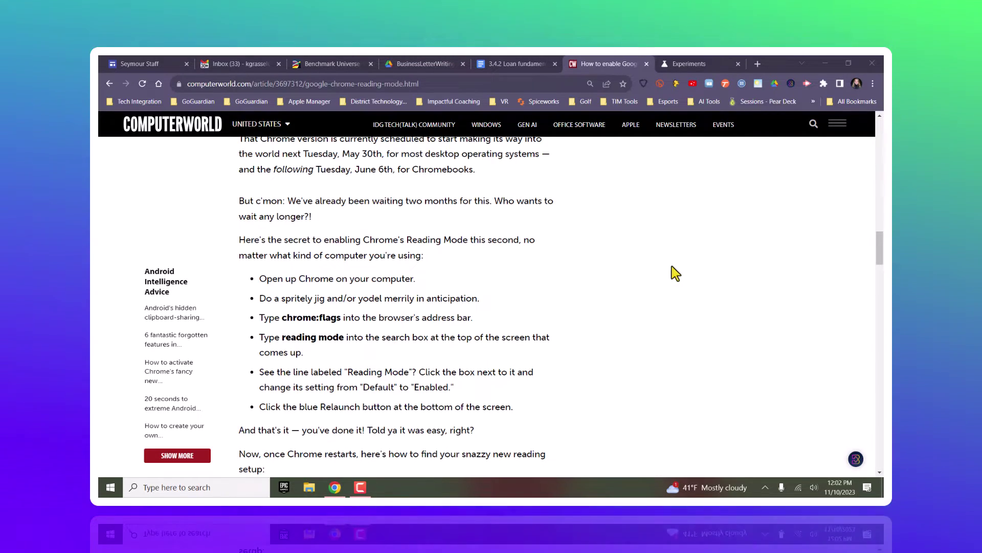
Open Chrome's side panel beside the Computerworld Reading Mode article and list its views
{"action": "scroll", "coordinate": [440, 311], "scroll_direction": "up", "scroll_amount": 15}
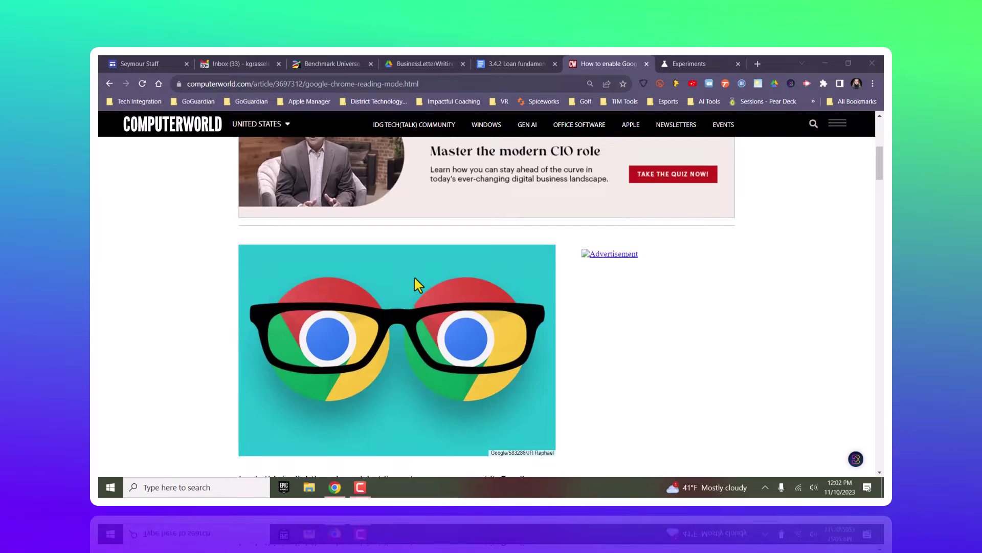
{"action": "scroll", "coordinate": [412, 277], "scroll_direction": "down", "scroll_amount": 15}
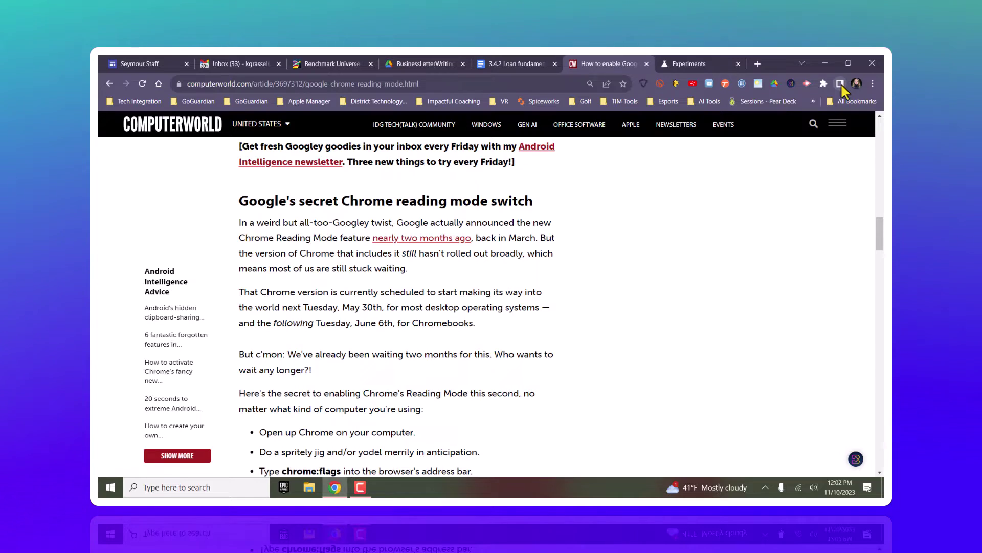
{"action": "left_click", "coordinate": [840, 82]}
{"action": "left_click", "coordinate": [773, 127]}
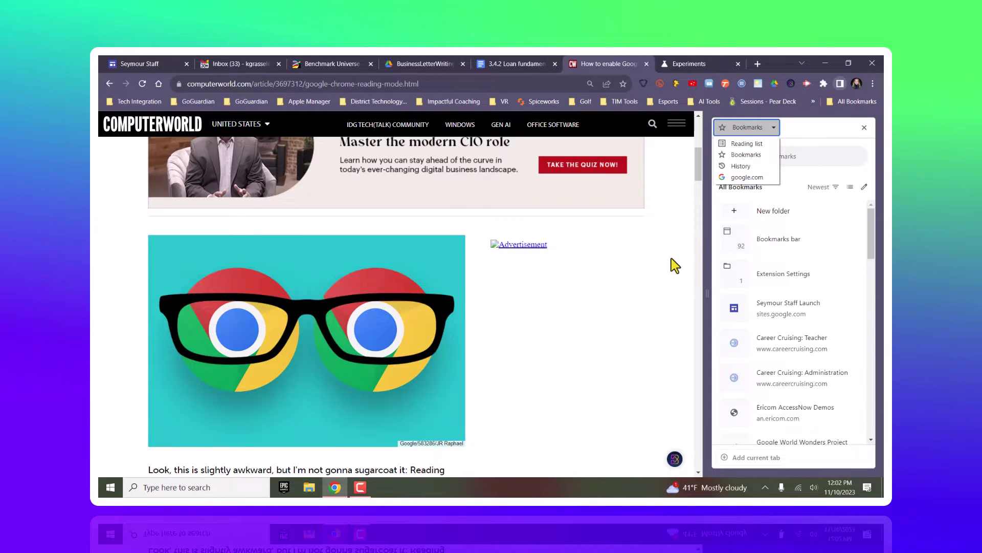
Search chrome://flags for 'reading' and set the Reading Mode flag to Enabled
{"action": "left_click", "coordinate": [686, 68]}
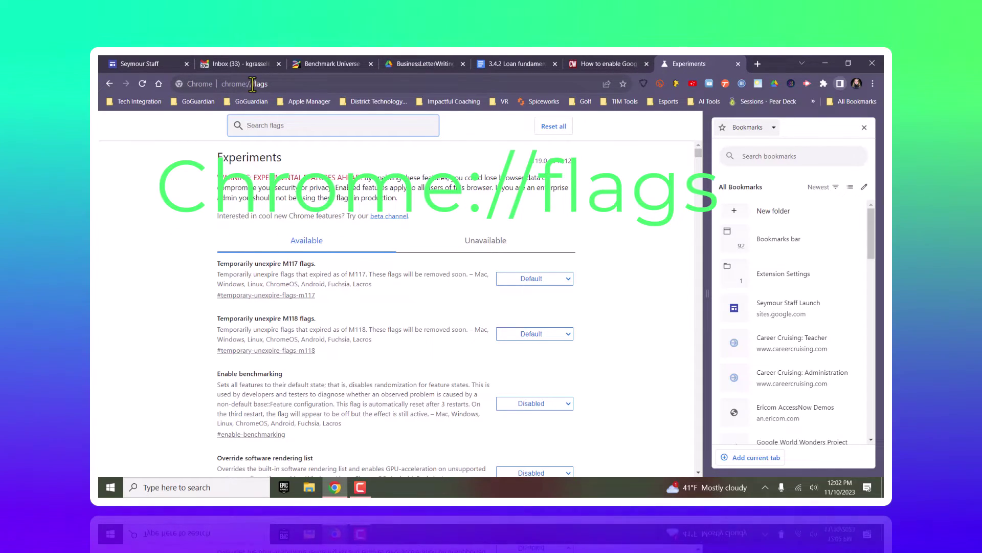
{"action": "left_click", "coordinate": [165, 287]}
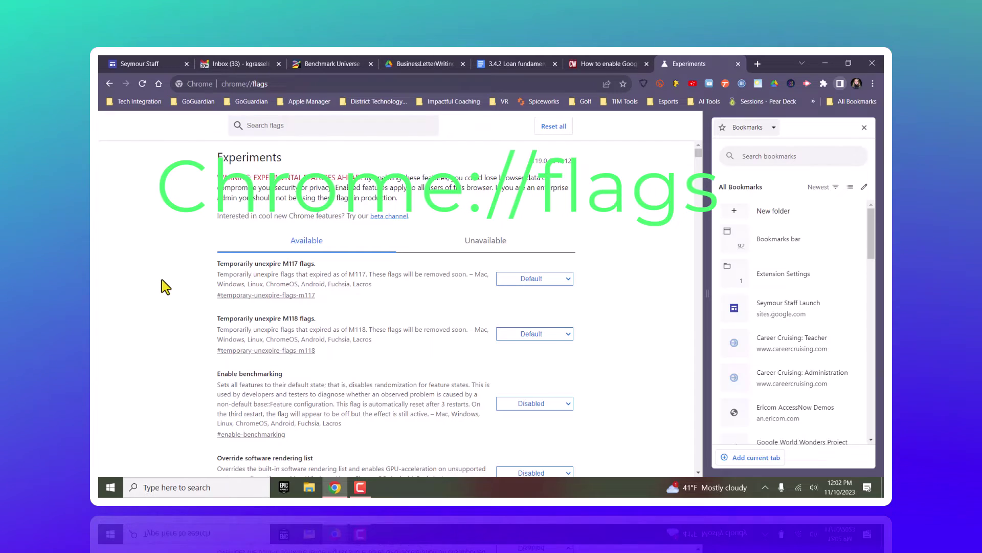
{"action": "key", "text": "ctrl+f"}
{"action": "type", "text": "reading"}
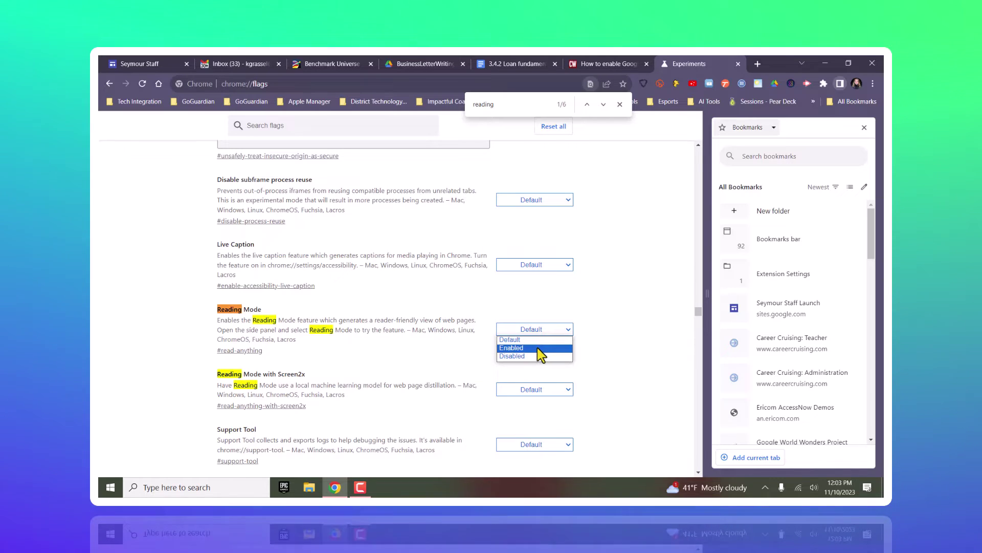
{"action": "left_click", "coordinate": [539, 348]}
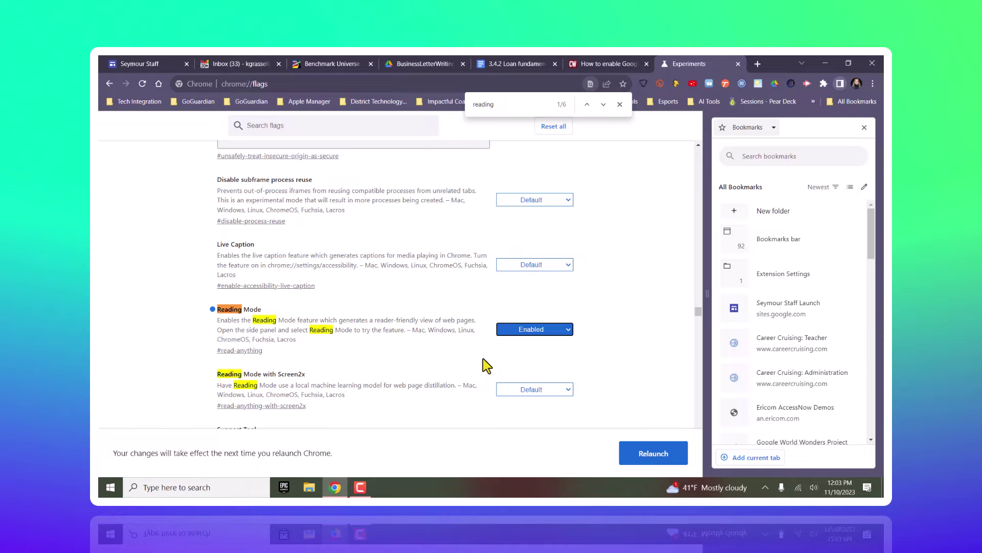
Relaunch Chrome, then show the Computerworld article in a widened Reading mode side panel
{"action": "left_click", "coordinate": [658, 462]}
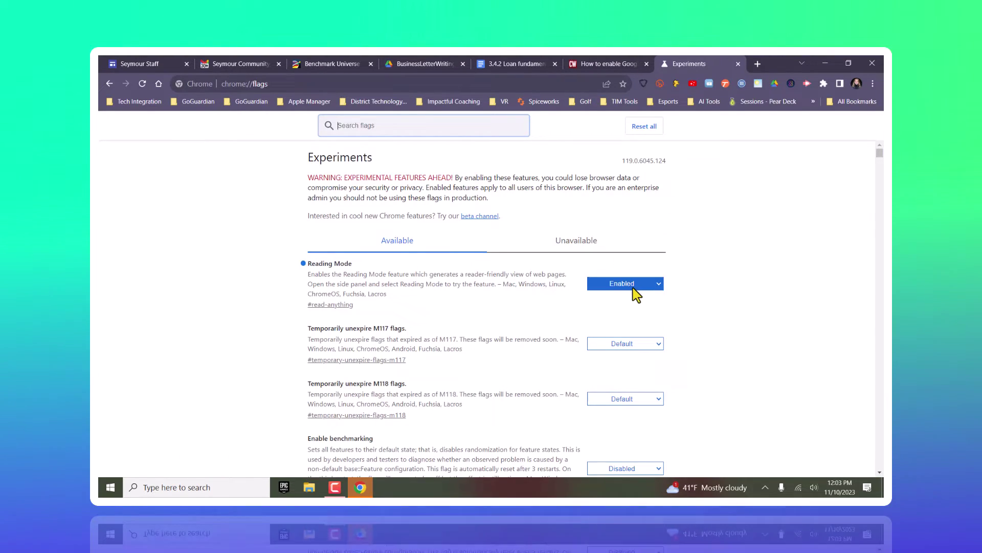
{"action": "left_click", "coordinate": [597, 66]}
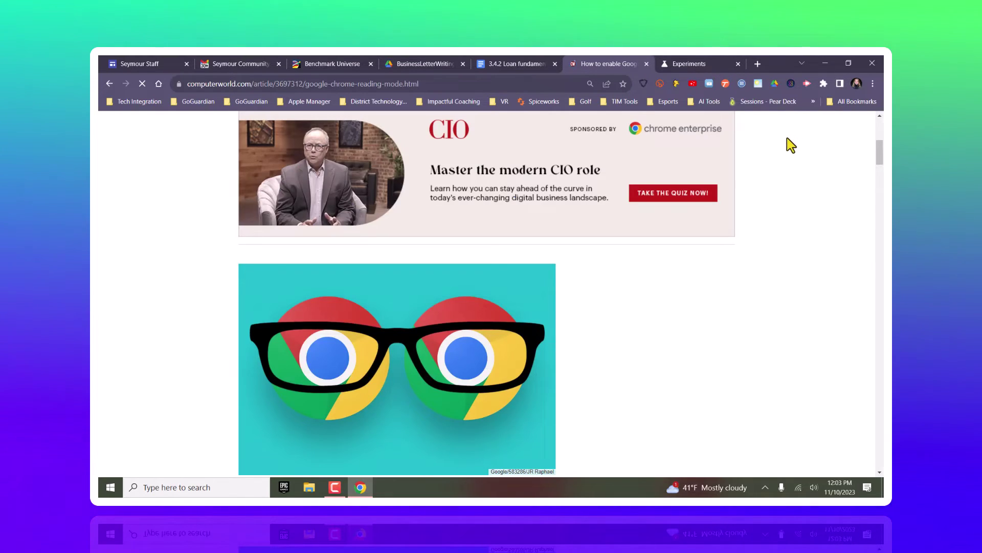
{"action": "left_click", "coordinate": [839, 83]}
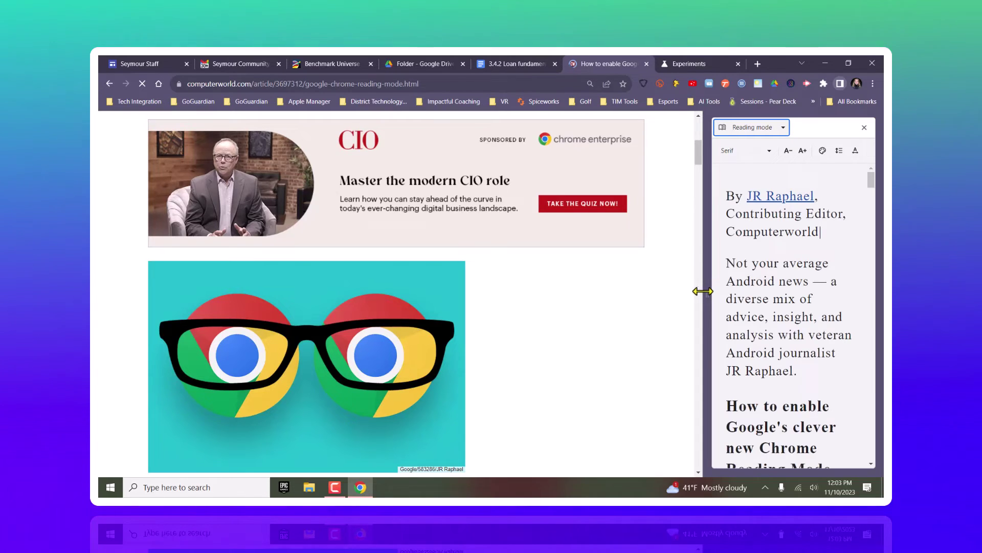
{"action": "left_click_drag", "start_coordinate": [702, 290], "coordinate": [426, 291]}
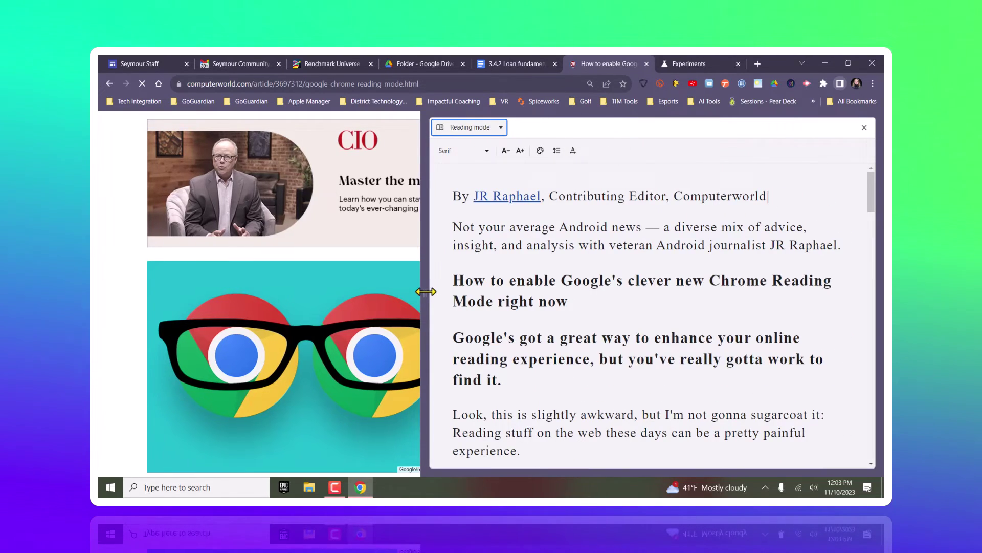